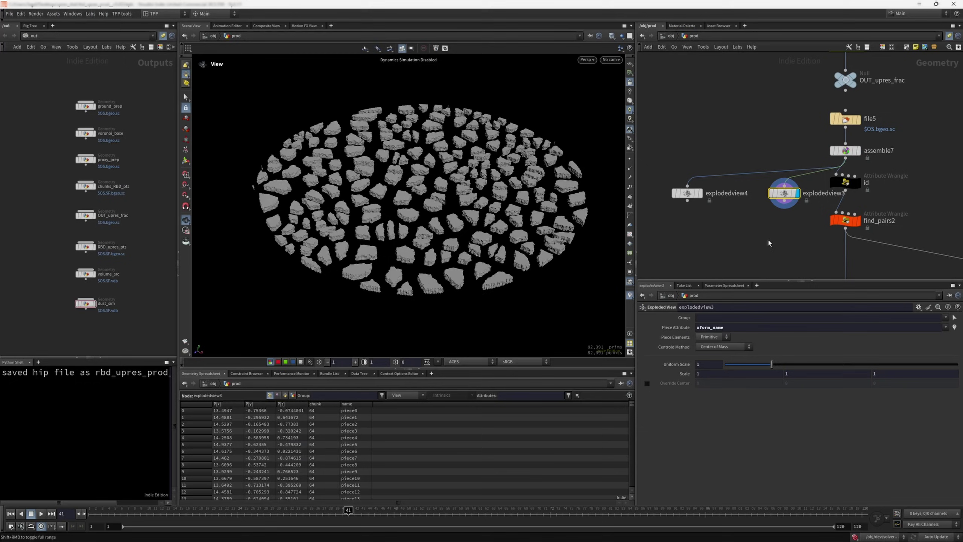
Display explodedview4's densely packed fragments and check file5's node info.
key(r)
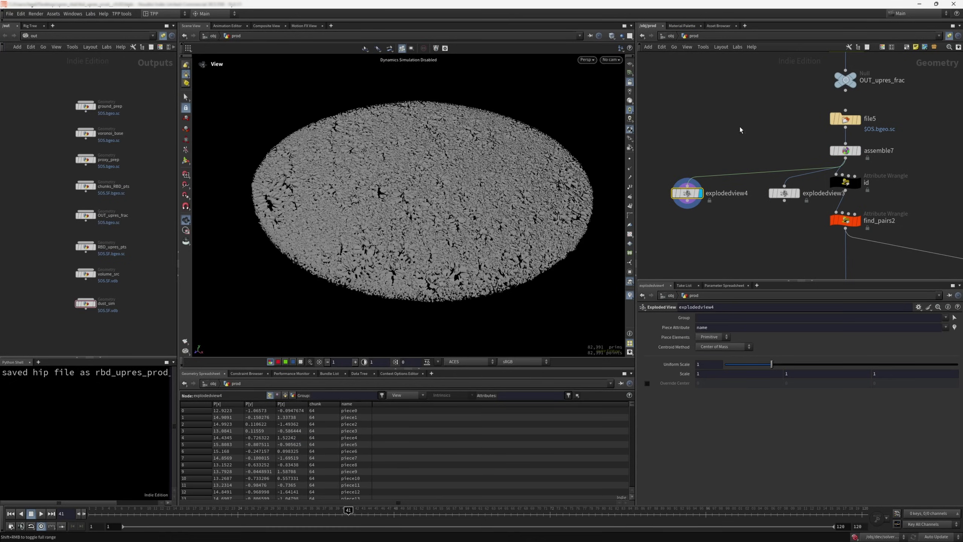
middle_click(841, 121)
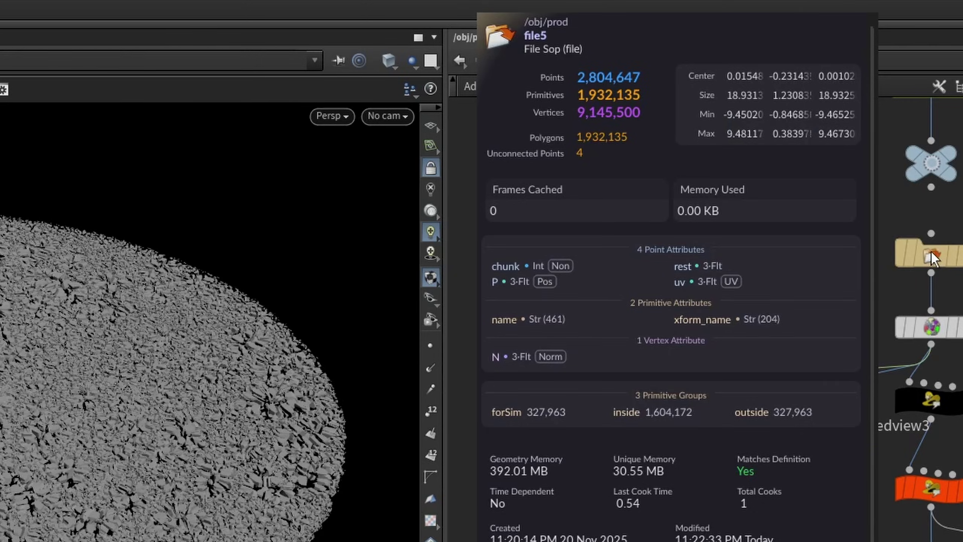
Display transformpieces1 and play its simulation from frame 25.
scroll(931, 253, down, 3)
scroll(824, 386, up, 4)
drag(826, 383, 962, 316)
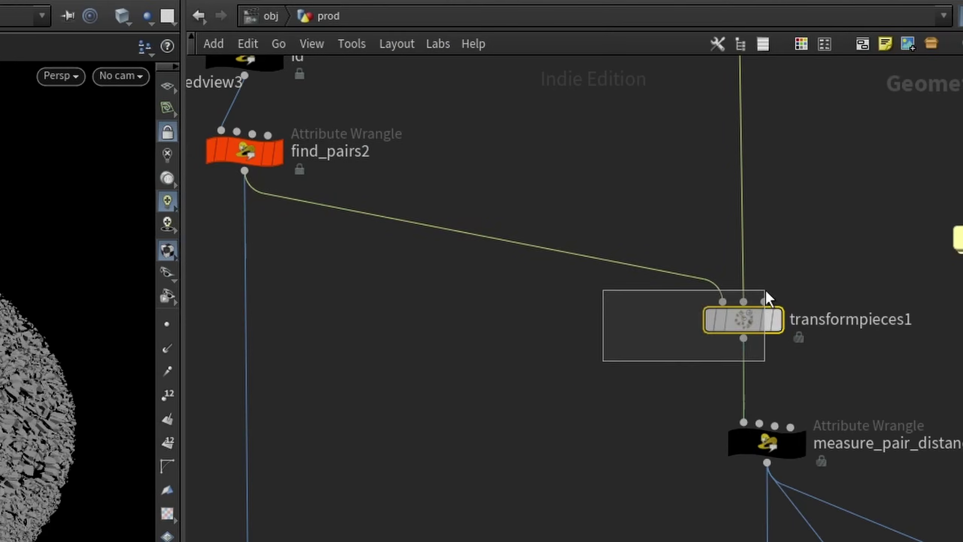
drag(765, 289, 765, 290)
key(r)
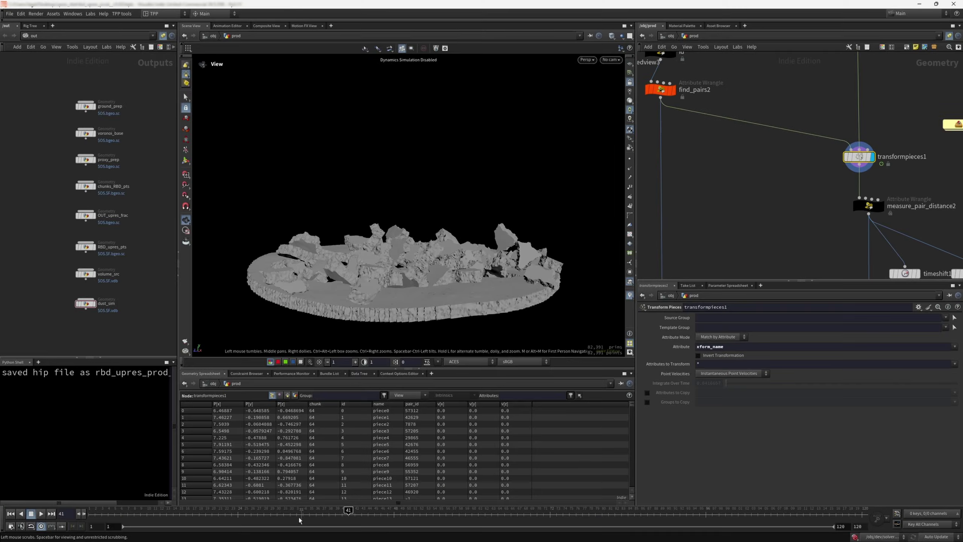
click(244, 509)
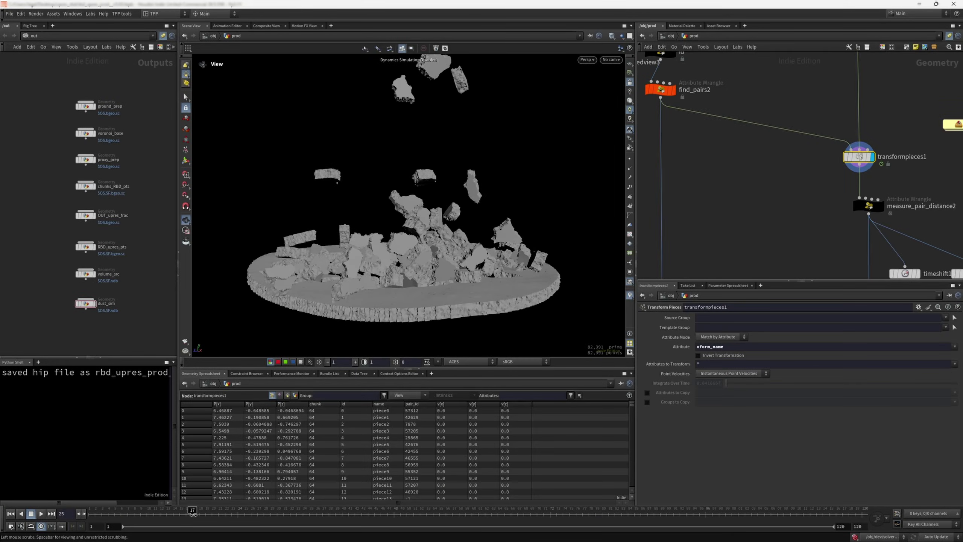
click(41, 513)
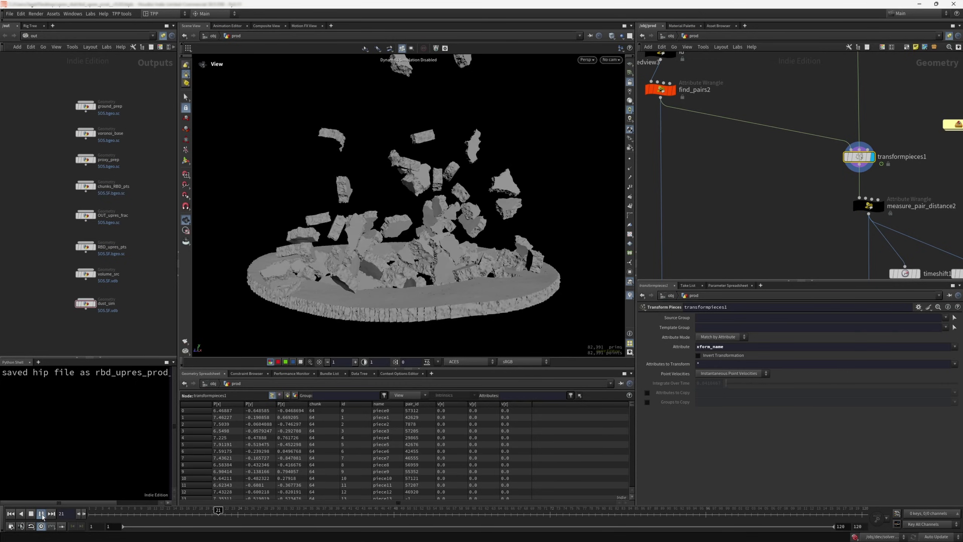
click(41, 513)
Display file4's cached chunk points, framed in the viewport, scrubbing to about frame 33.
scroll(663, 209, down, 3)
middle_drag(758, 114, 728, 179)
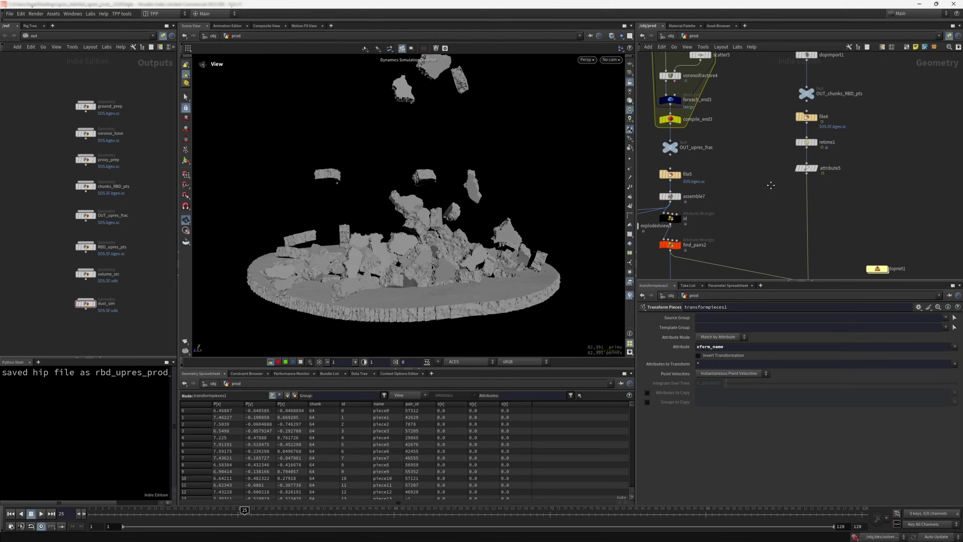
scroll(802, 126, up, 3)
click(803, 127)
key(g)
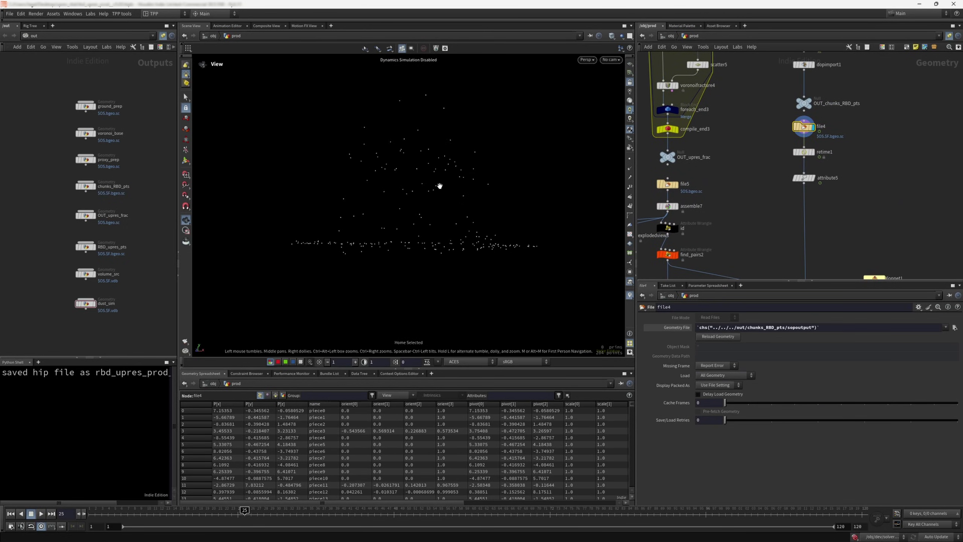
drag(99, 513, 276, 512)
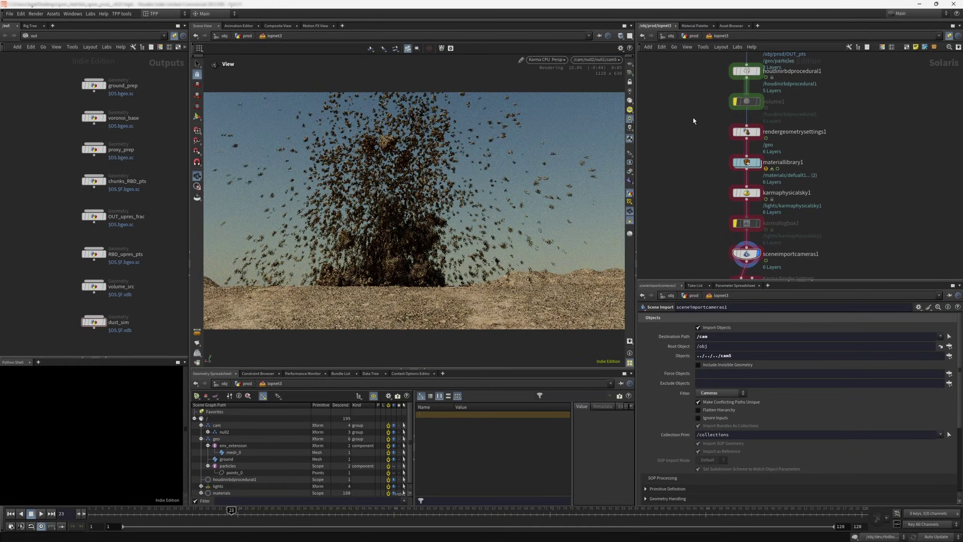
Re-enable volume1 and display houdinirbdprocedural1's debris erupting over the terrain.
click(735, 101)
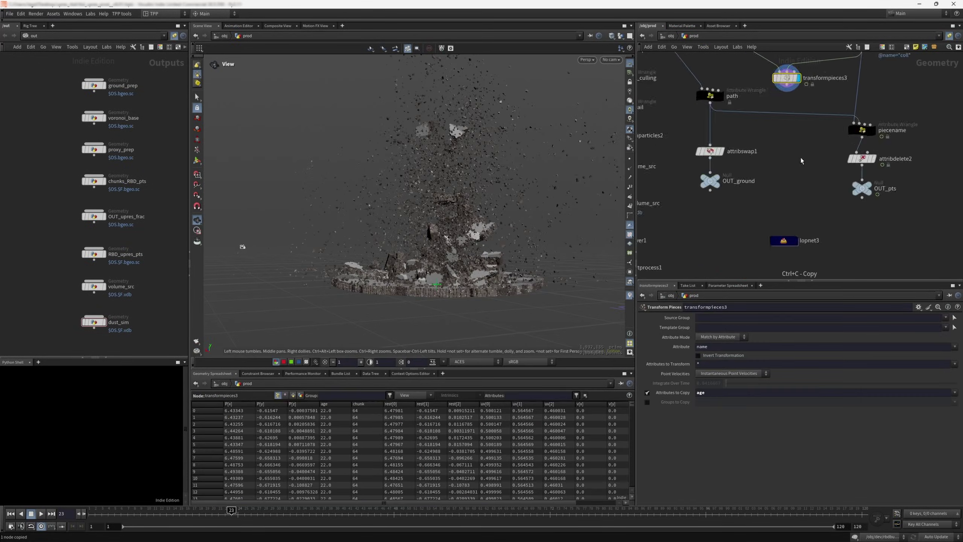
key(Tab)
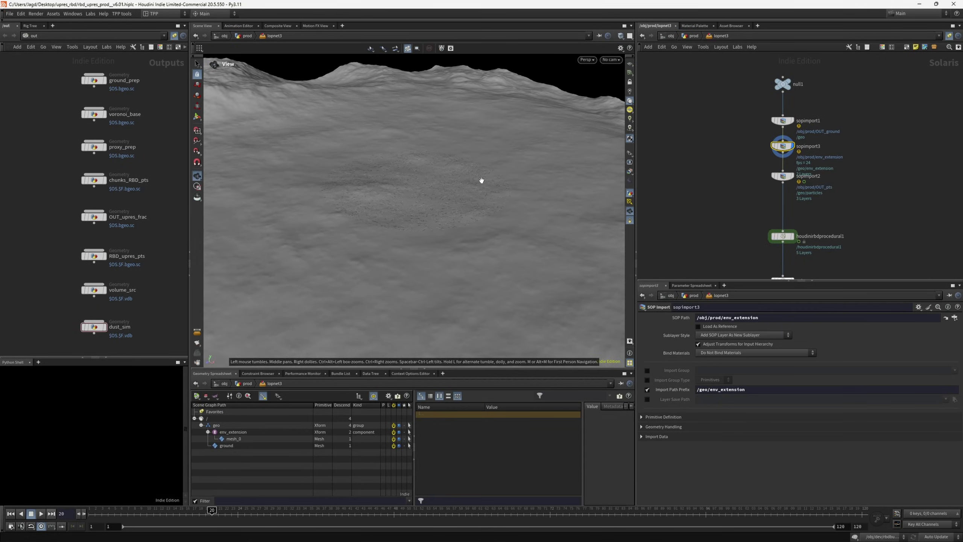
click(791, 236)
click(781, 236)
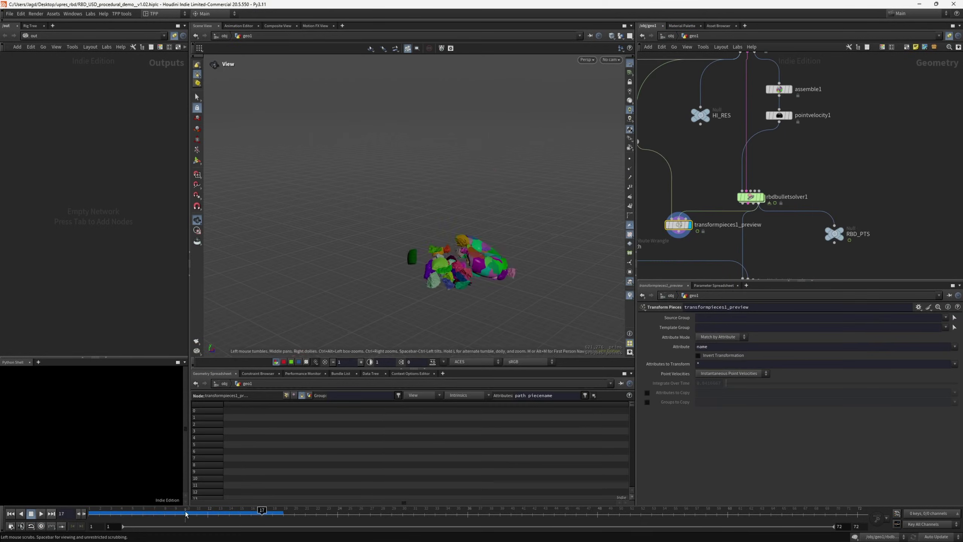
Create a LOP Network in geo1 and place a SOP Import node inside it.
key(Tab)
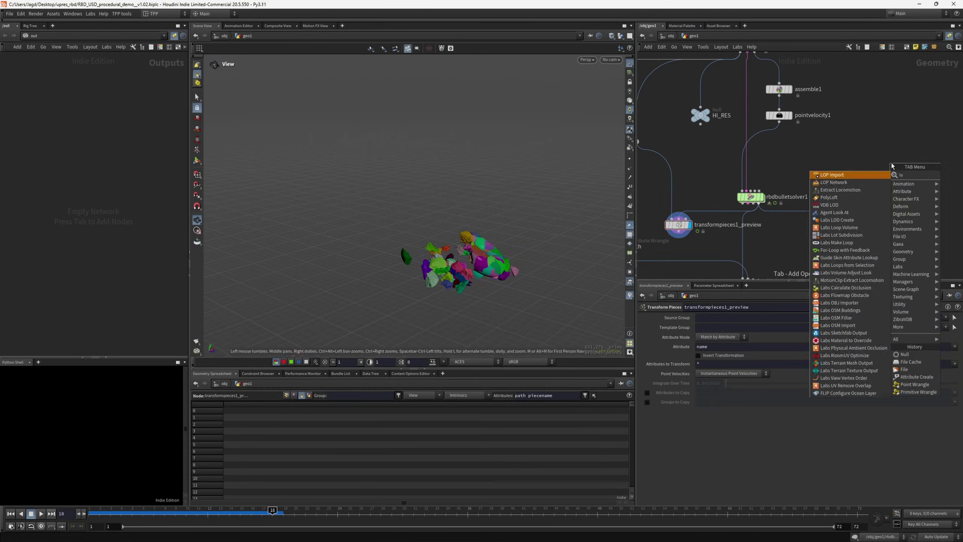
click(887, 161)
double_click(887, 162)
key(Tab)
click(822, 171)
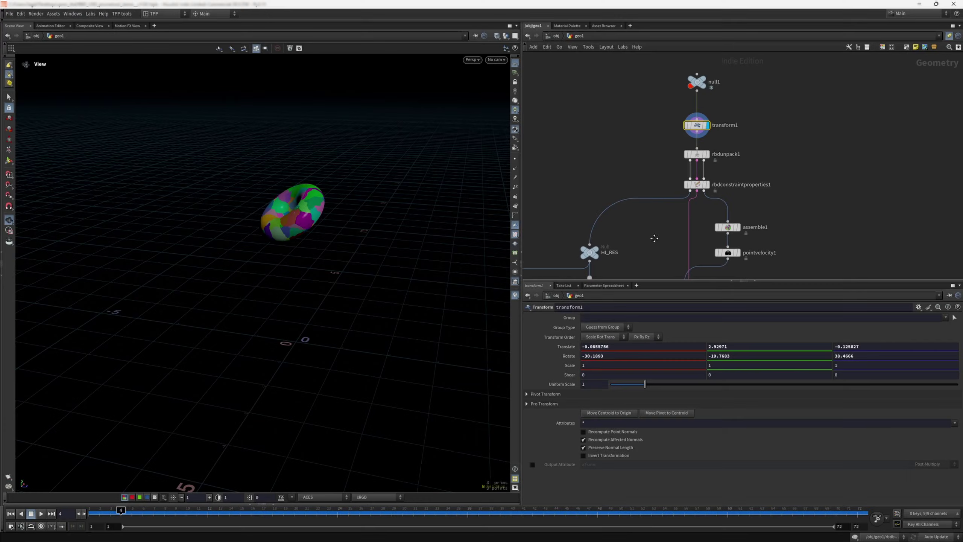
Play the RBD Bullet Solver simulation, then display explodedview2 with a larger uniform scale.
middle_drag(655, 240, 667, 140)
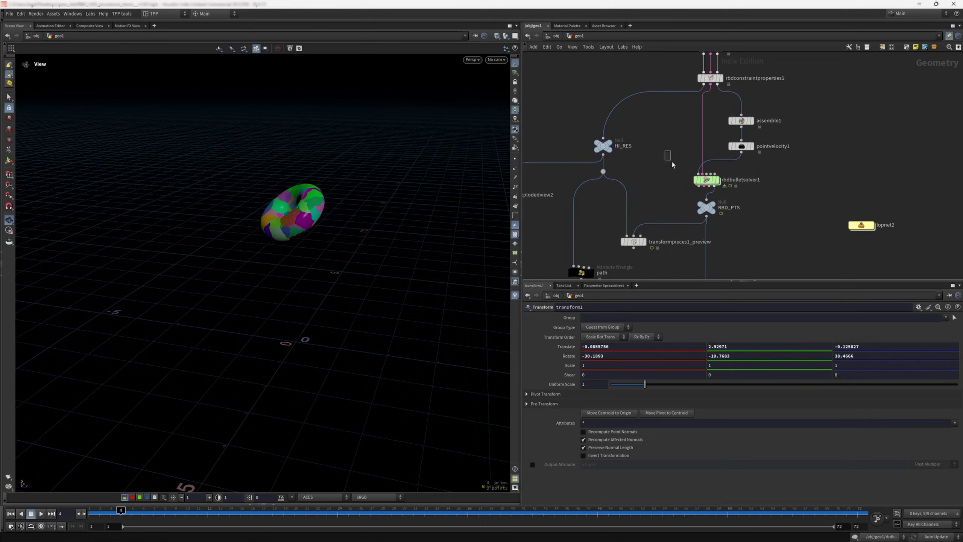
click(708, 182)
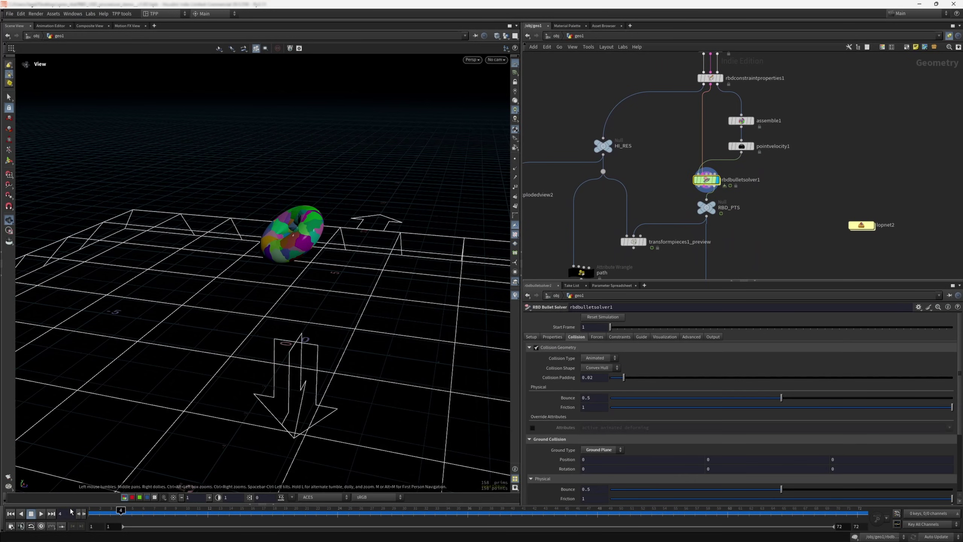
click(41, 513)
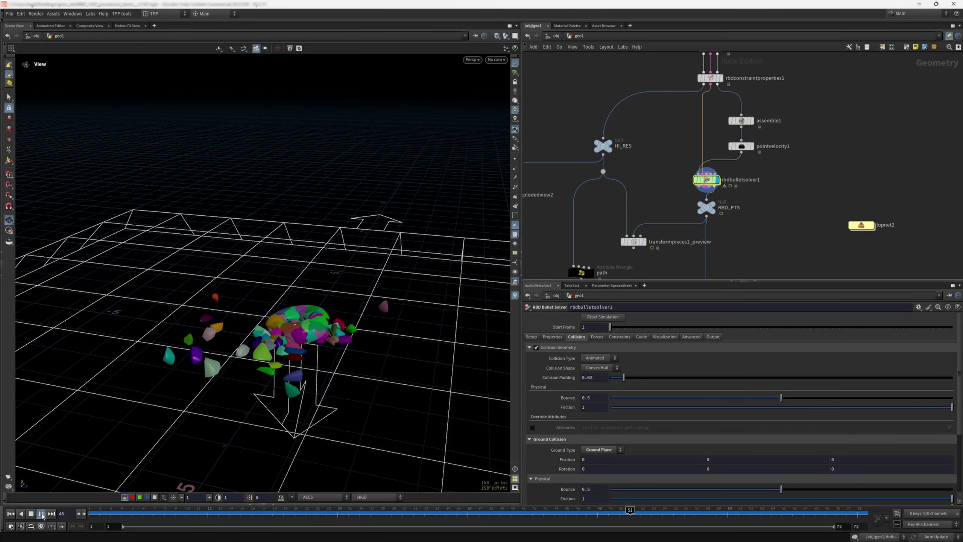
click(41, 513)
middle_drag(644, 151, 693, 145)
click(563, 189)
drag(679, 364, 614, 368)
Display the RBD_PTS points, then transformpieces1_preview's coloured pieces during playback.
click(756, 201)
click(41, 513)
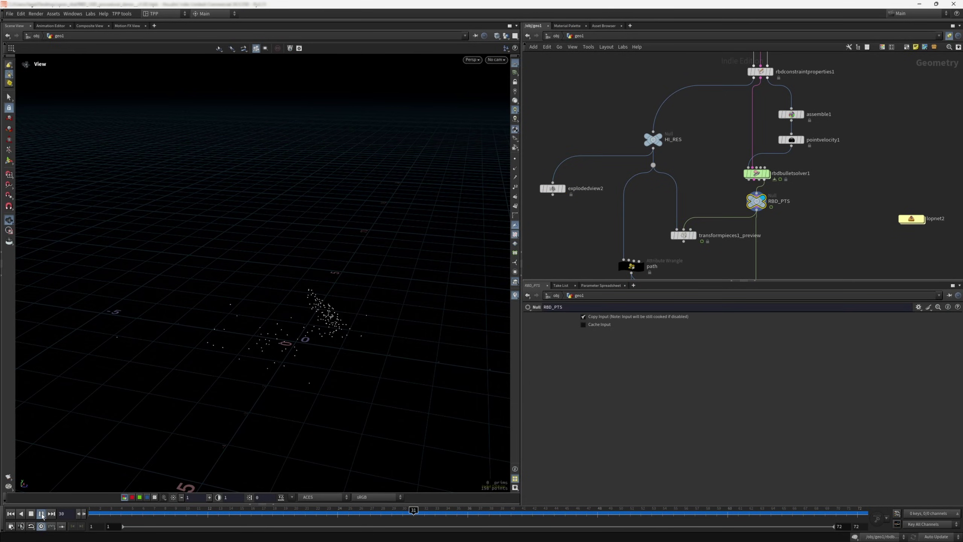
click(41, 513)
middle_drag(758, 171, 802, 100)
click(734, 164)
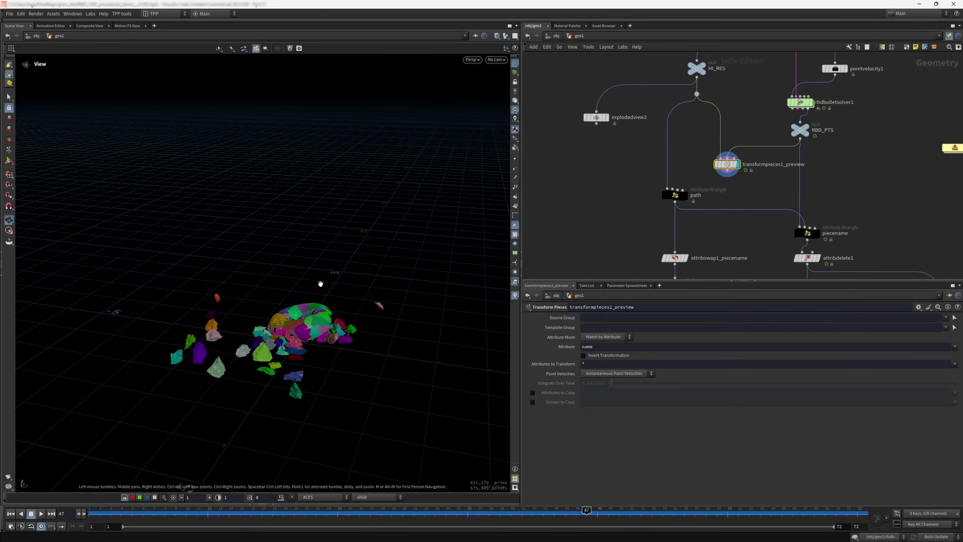
click(41, 513)
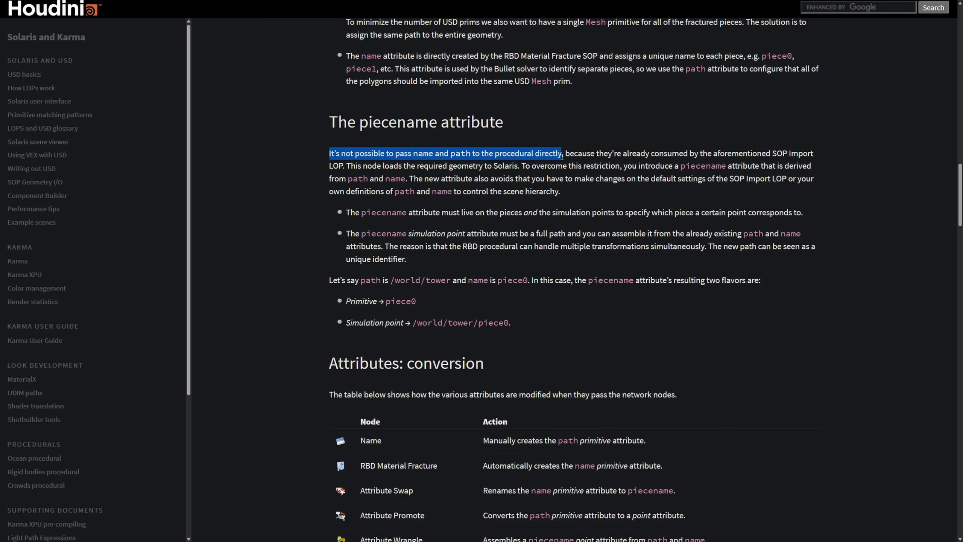
Read the piecename attribute section of the RBD procedural documentation.
click(801, 361)
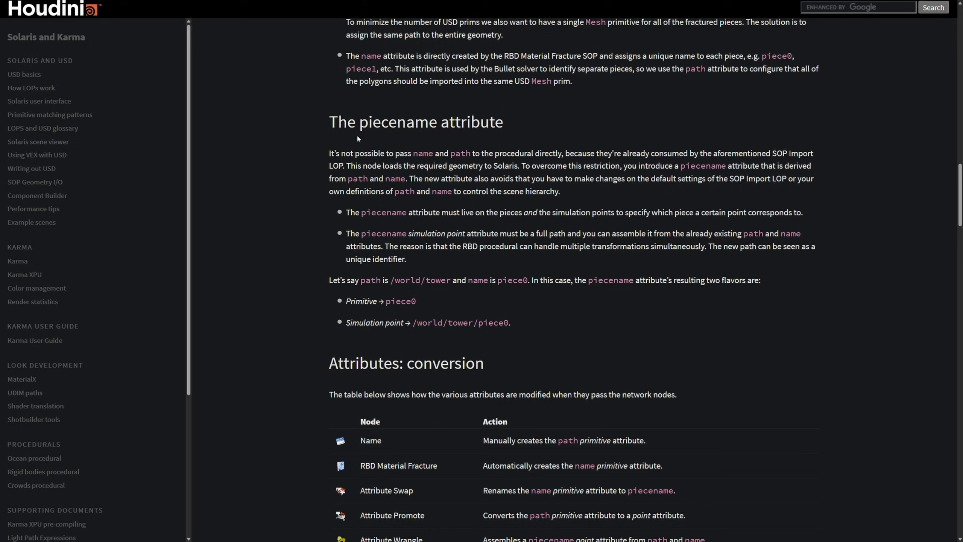
drag(358, 122, 437, 124)
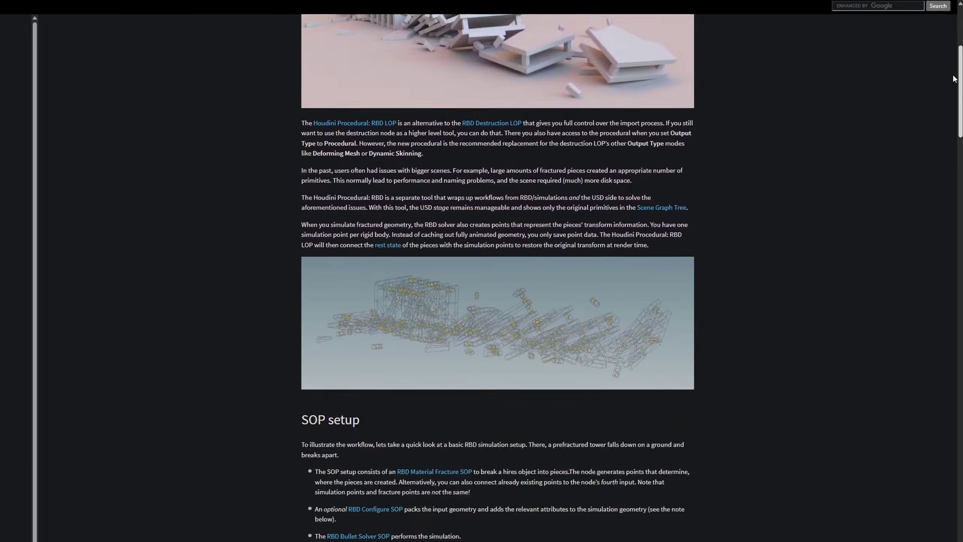
scroll(488, 334, down, 15)
drag(958, 224, 958, 292)
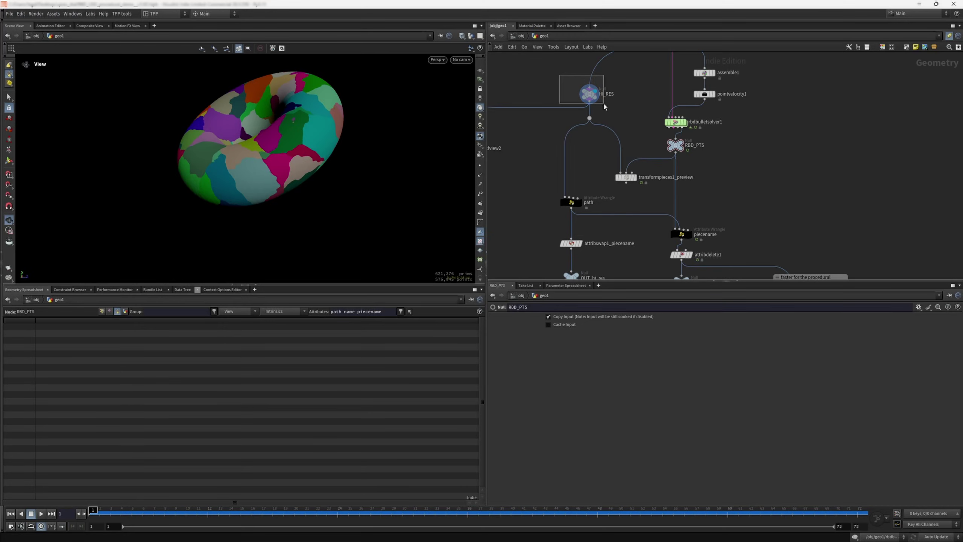
View the HI_RES node's info, close it, and select the path wrangle.
click(589, 93)
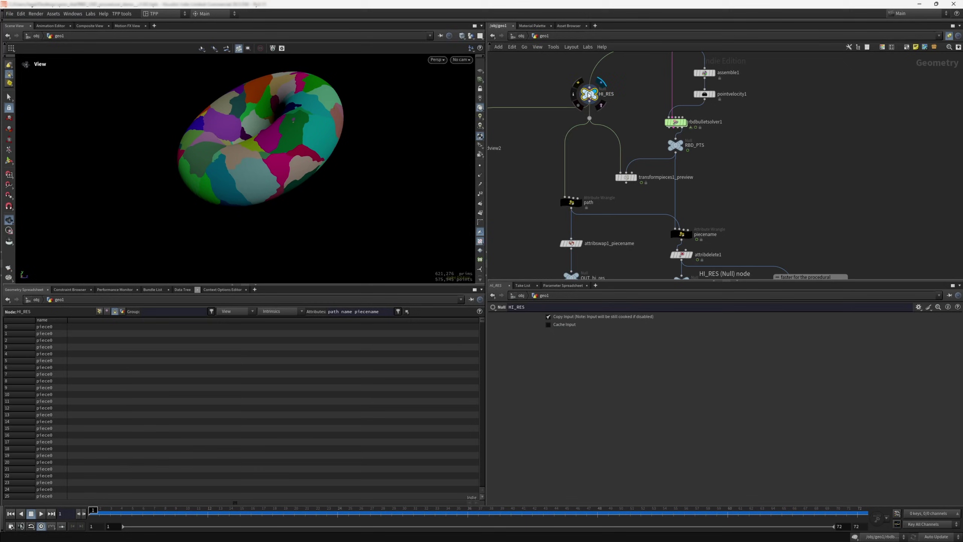
middle_click(589, 94)
drag(467, 15, 447, 87)
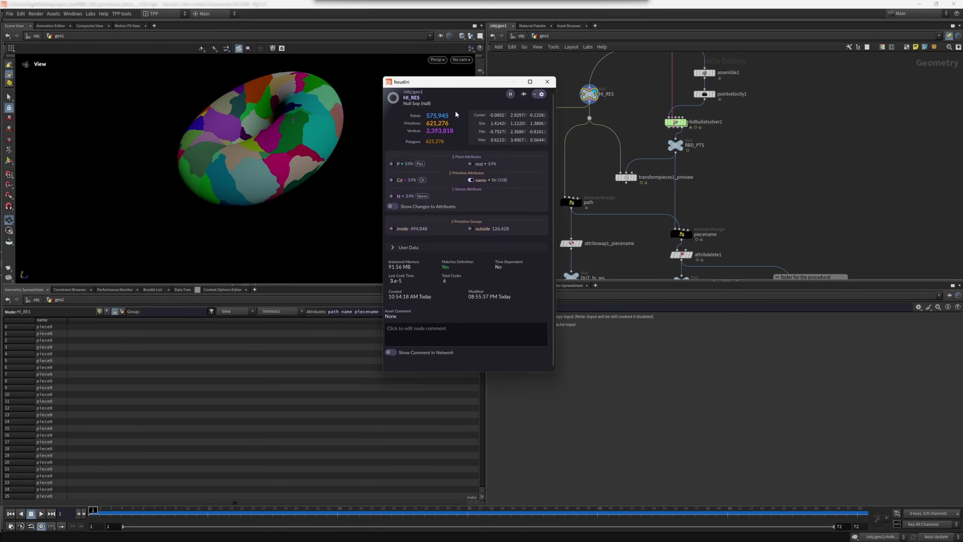
click(546, 82)
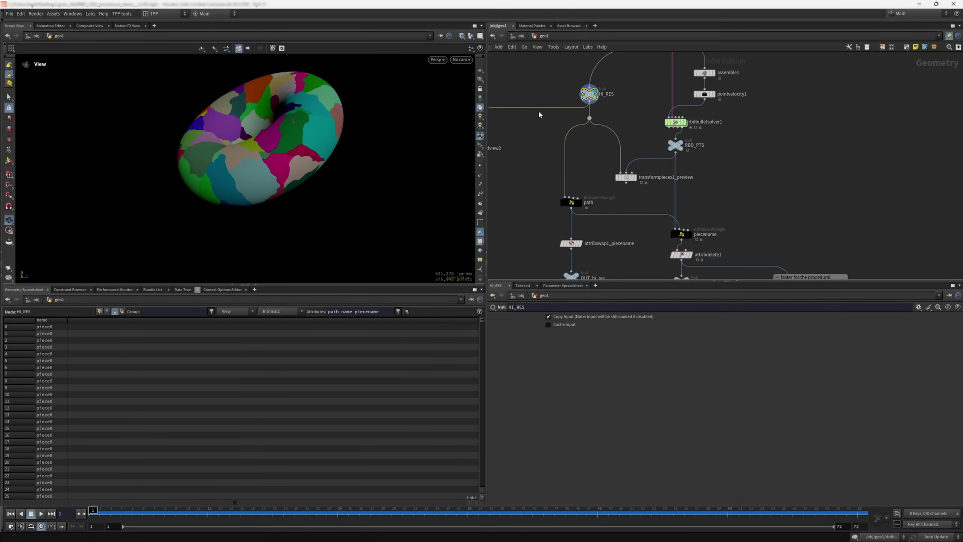
click(571, 202)
Review the path wrangle's VEX expression setting s@path to /geo/torus/.
click(673, 370)
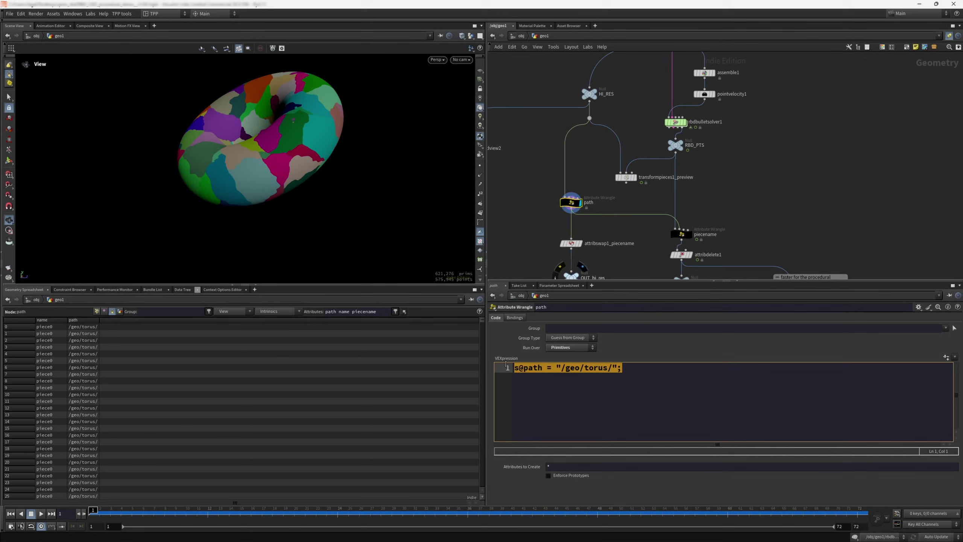
click(649, 373)
middle_drag(542, 229, 574, 170)
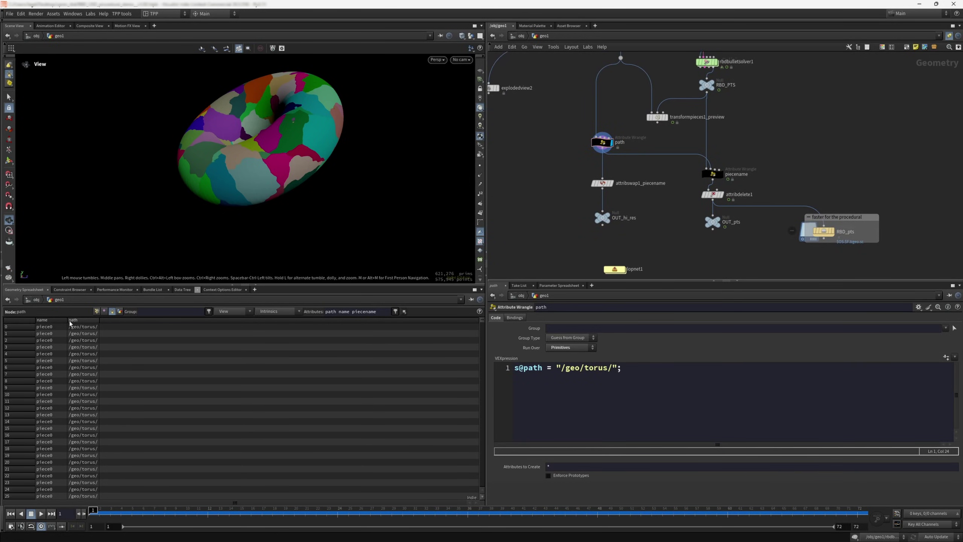
Widen the spreadsheet name column, display attribswap1_piecename, and make OUT_hi_res current.
drag(68, 320, 82, 320)
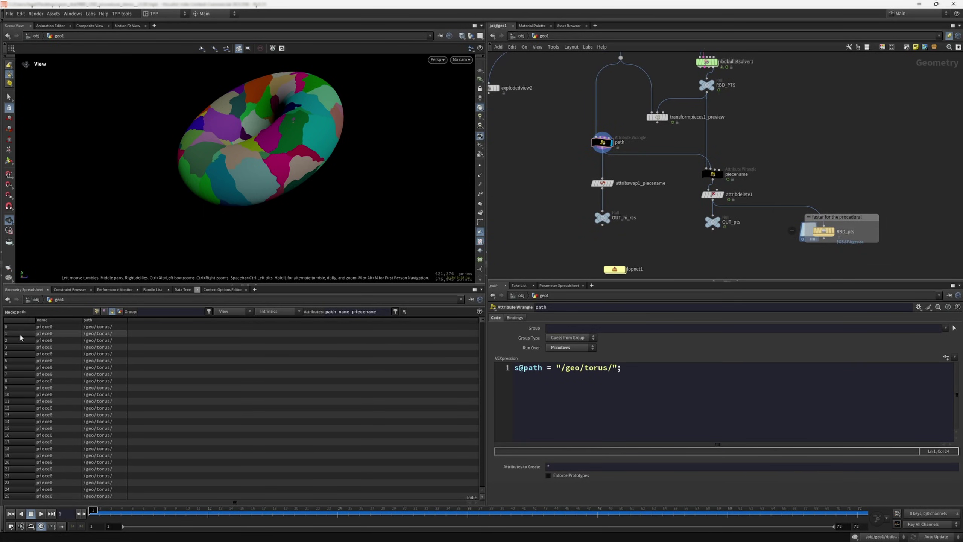
drag(616, 194, 616, 193)
click(611, 183)
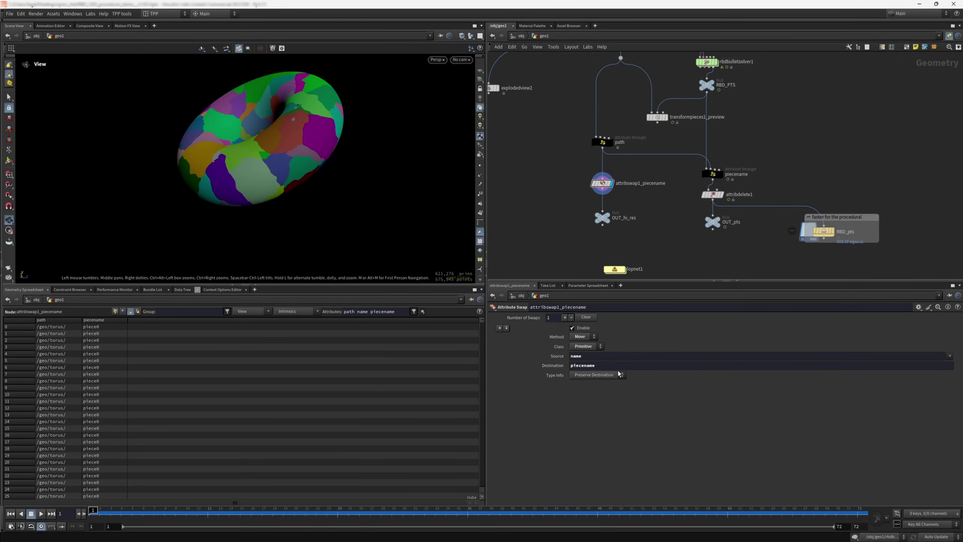
click(603, 218)
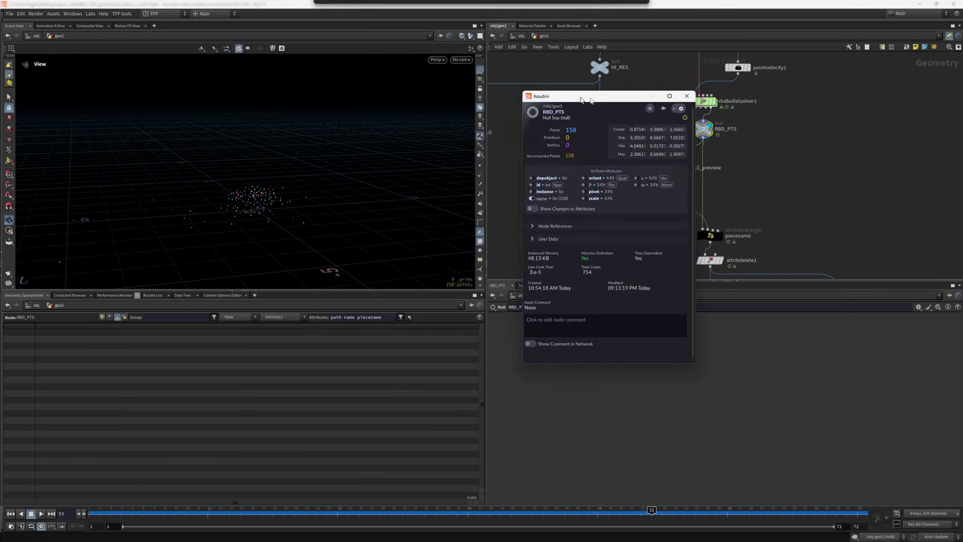
Inspect the piecename wrangle code prim(1,"path",0) + s@name against the path wrangle.
click(41, 513)
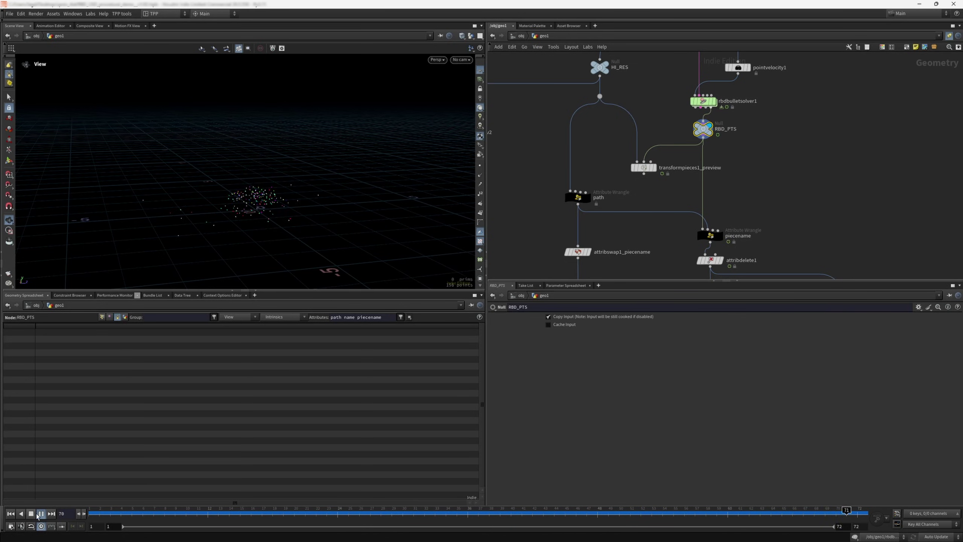
click(41, 514)
click(710, 235)
drag(628, 370, 702, 371)
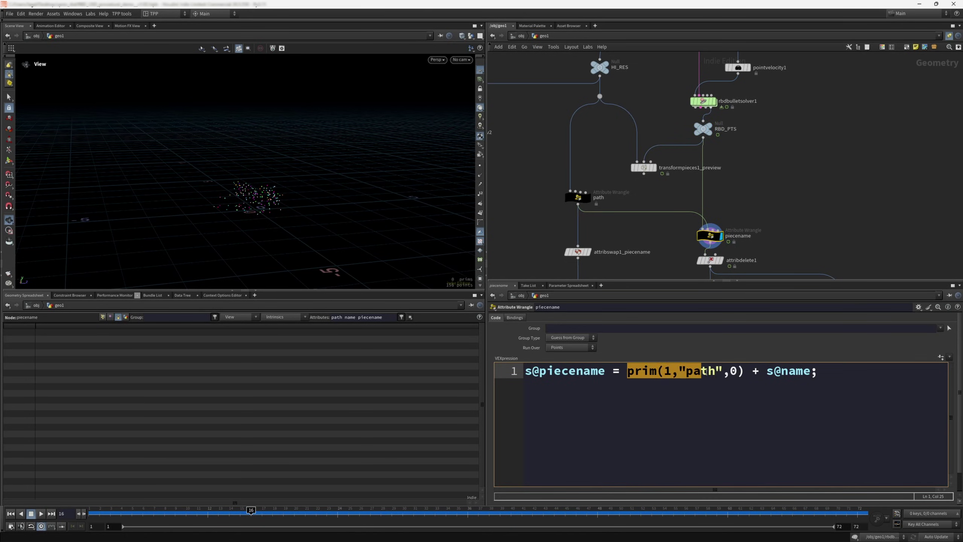
click(599, 199)
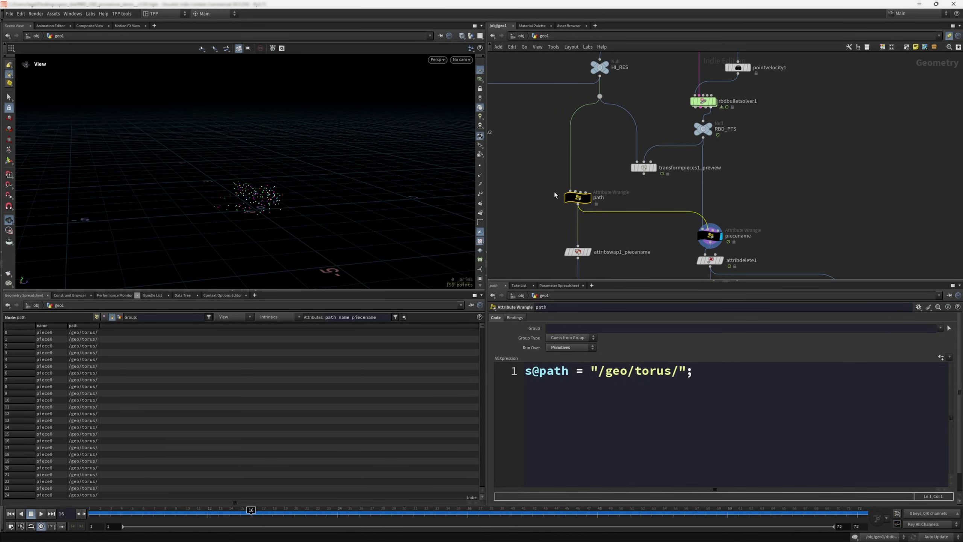
click(702, 243)
drag(752, 370, 810, 371)
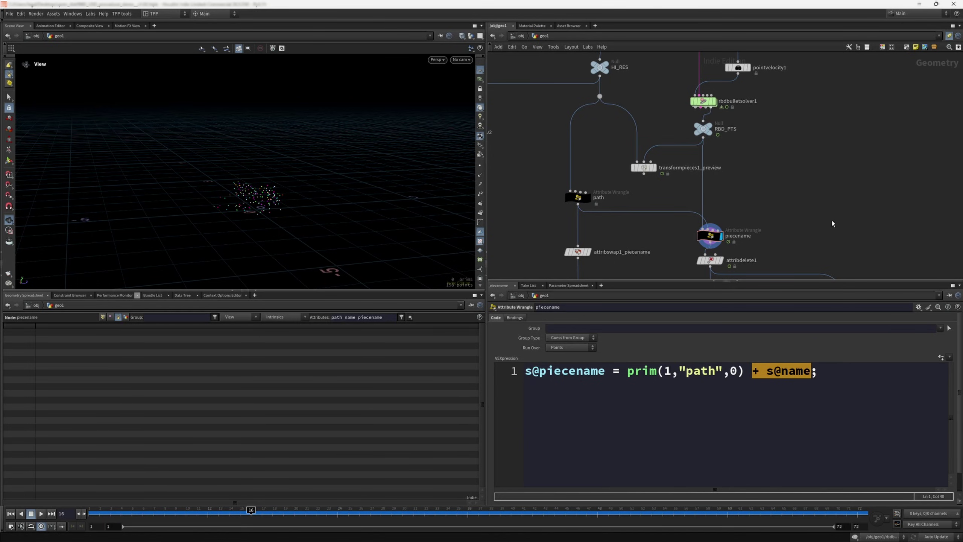
Display the RBD points after attribdelete1.
middle_drag(817, 233, 806, 151)
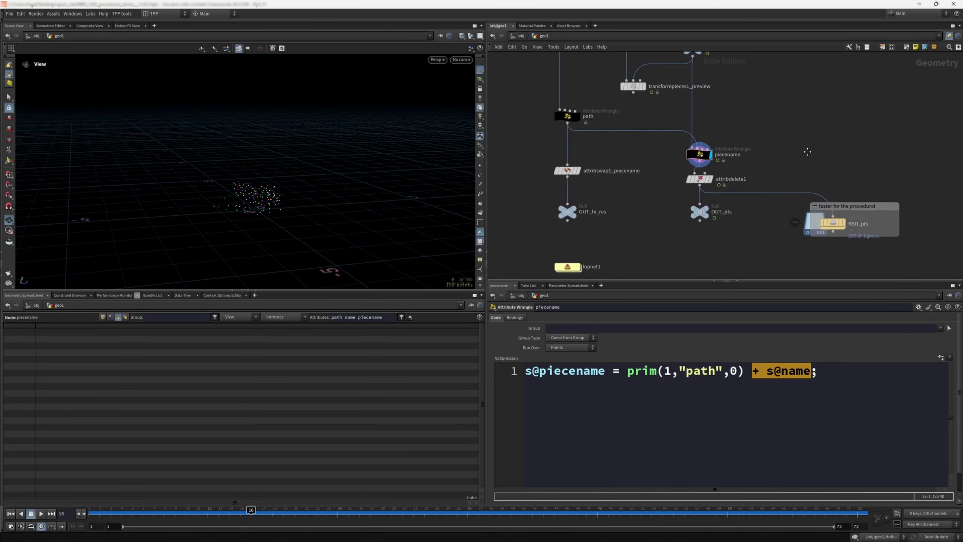
click(695, 184)
click(702, 181)
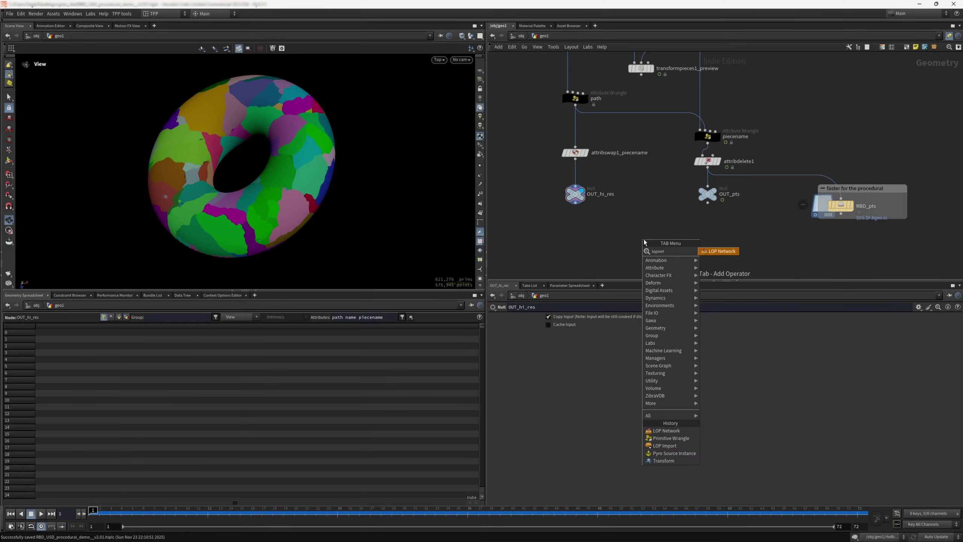
Inside lopnet1, add a SOP Import of OUT_hi_res and frame the torus.
key(Return)
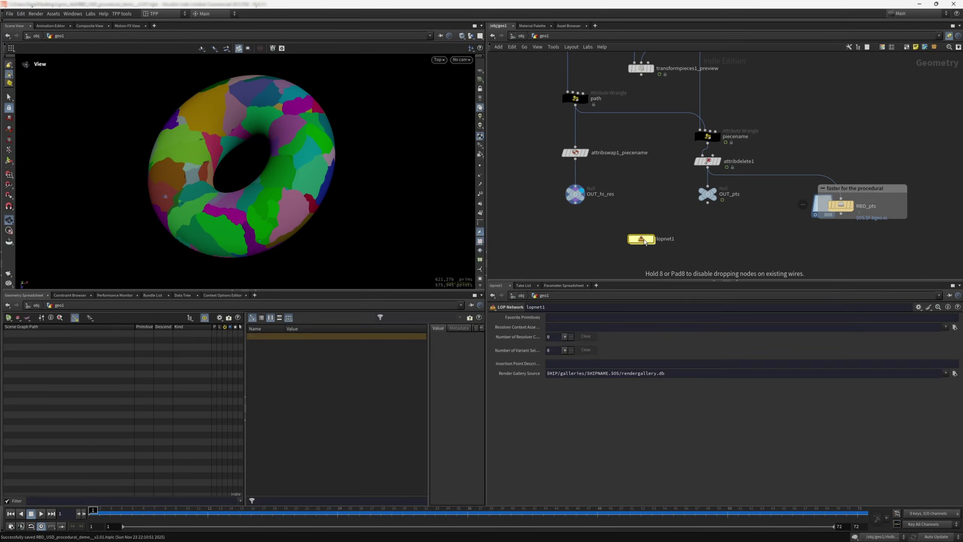
double_click(644, 239)
key(Tab)
text(sopimport)
key(Return)
click(946, 317)
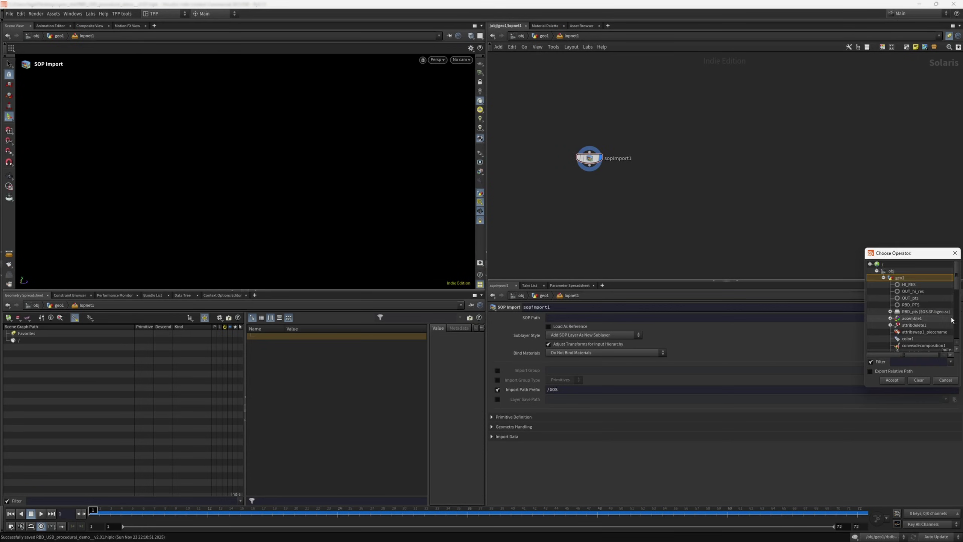
click(909, 294)
click(936, 362)
key(h)
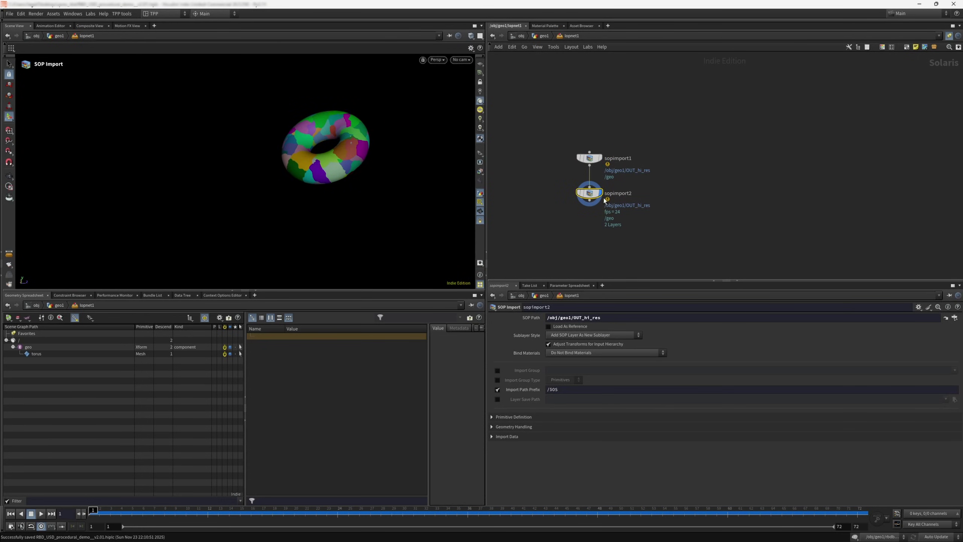
Point sopimport2 at OUT_pts with Import Path Prefix /RBD_pts.
click(954, 319)
click(902, 300)
click(888, 370)
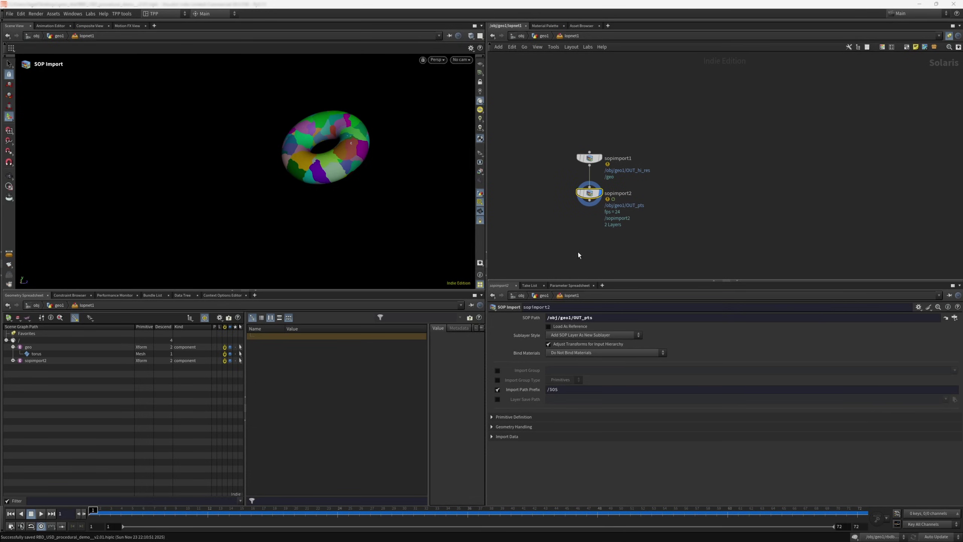
click(579, 389)
text(RBD_pts)
key(Return)
Add a Houdini Procedural: RBD node with RBD Primitives set to /geo.
key(Tab)
mouse_move(625, 236)
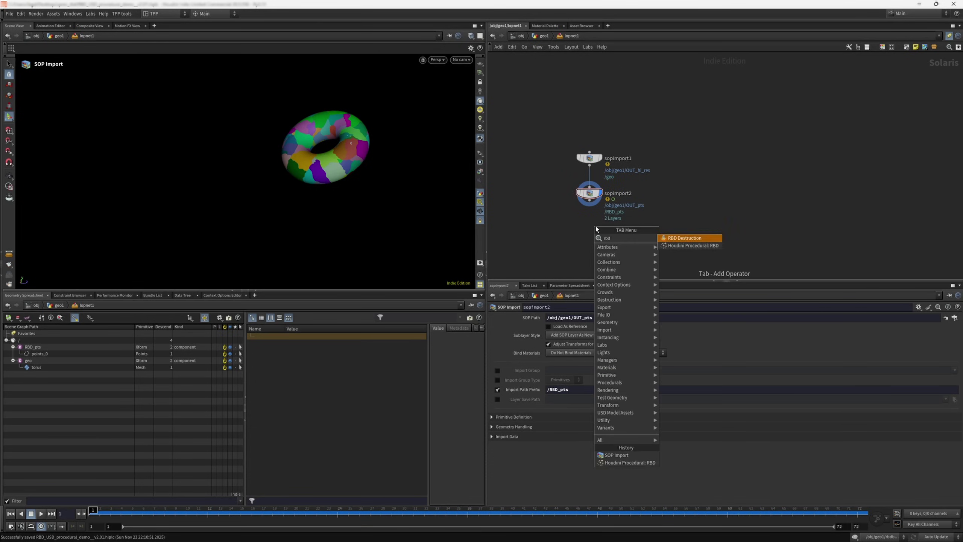
click(682, 246)
click(954, 327)
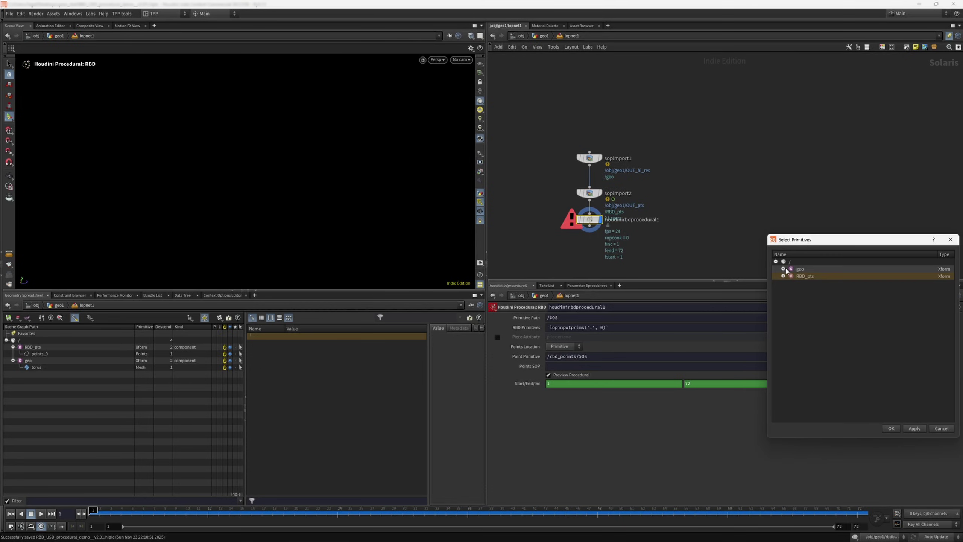
click(786, 268)
click(891, 428)
Set Point Primitive to /RBD_pts/points_0 and scrub the timeline to watch the torus shatter.
click(954, 327)
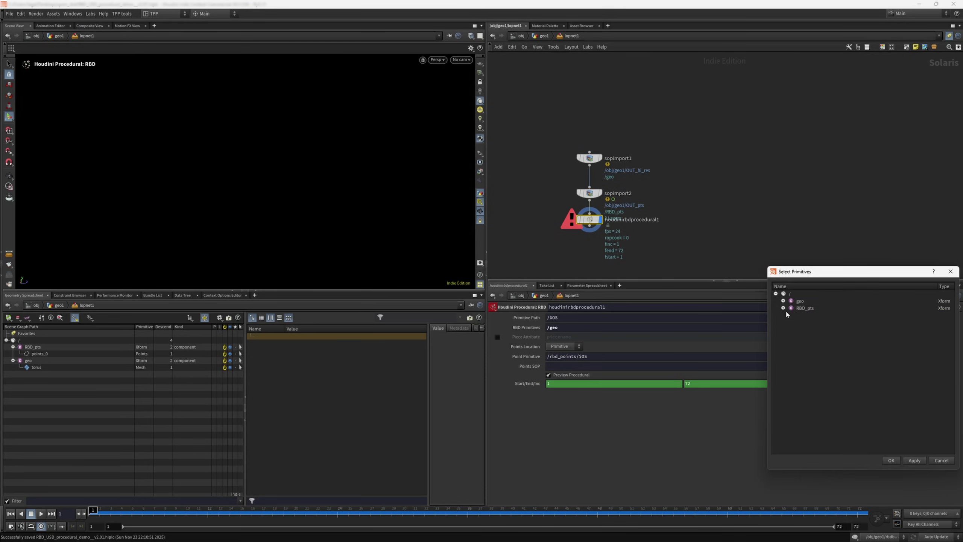
click(891, 460)
click(228, 514)
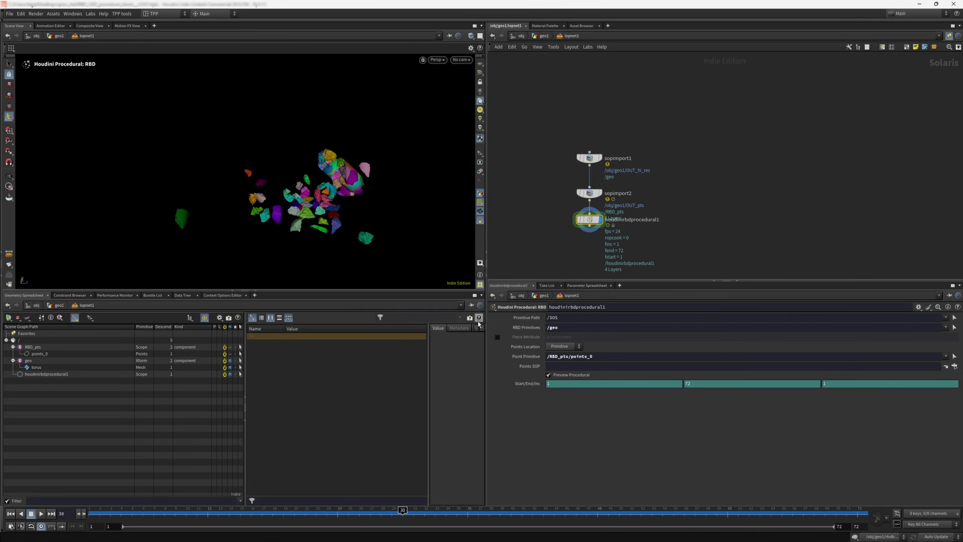
click(159, 514)
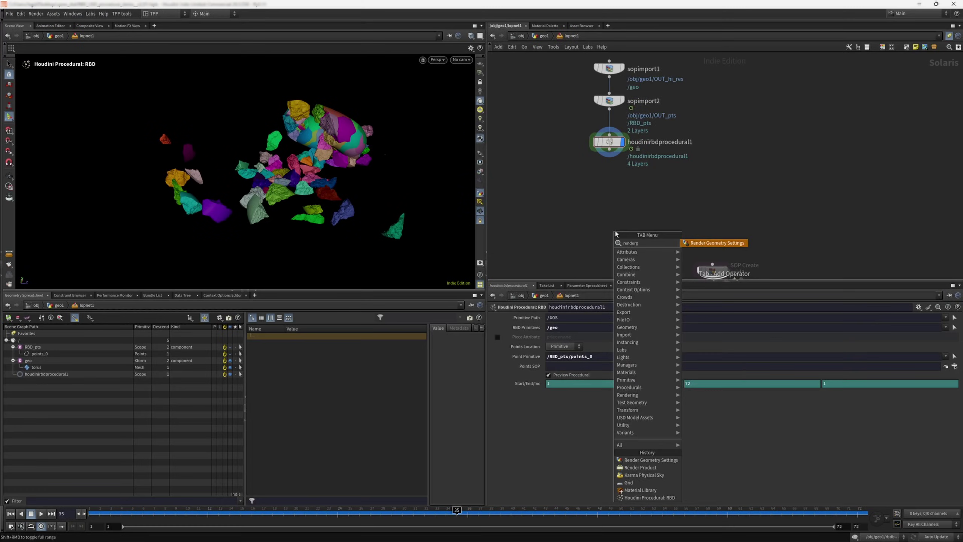
Add a Render Geometry Settings node after houdinirbdprocedural1 targeting /geo with Velocity Blur enabled.
click(705, 243)
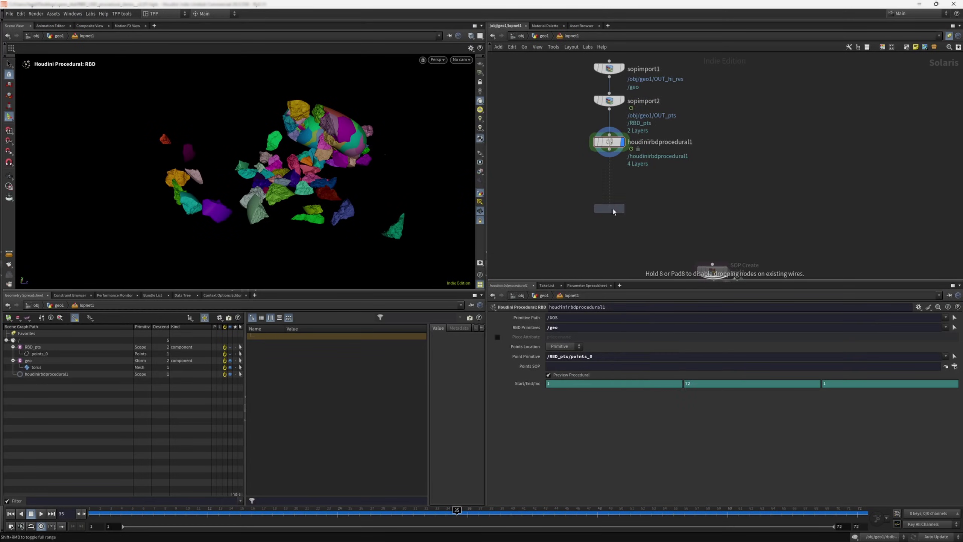
click(612, 209)
click(609, 200)
click(609, 149)
click(949, 327)
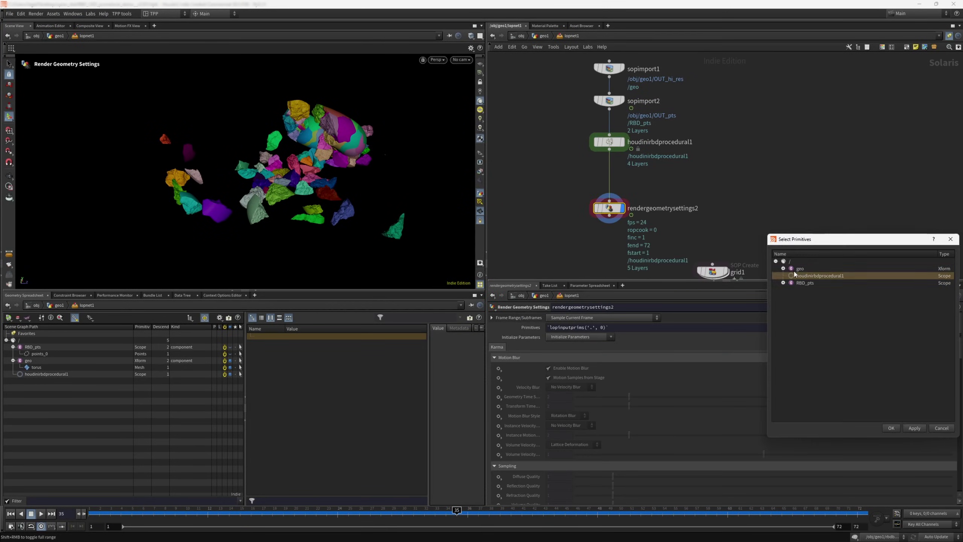
click(891, 428)
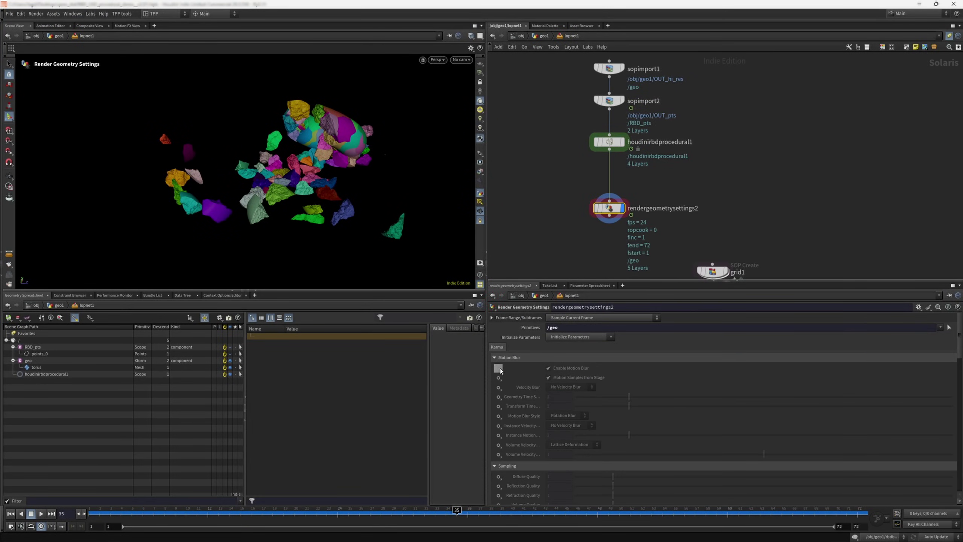
click(564, 397)
Select materiallibrary1 and set it as the displayed node.
middle_drag(546, 224, 559, 151)
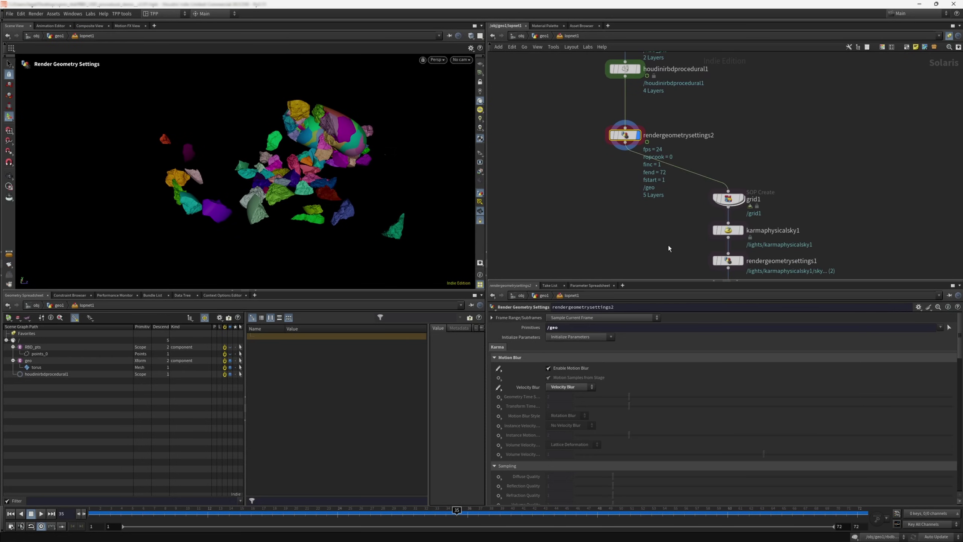
middle_drag(668, 248, 644, 126)
click(705, 169)
click(716, 168)
Switch the viewport renderer to Karma CPU to render the motion-blurred torus fragments.
click(437, 60)
click(439, 78)
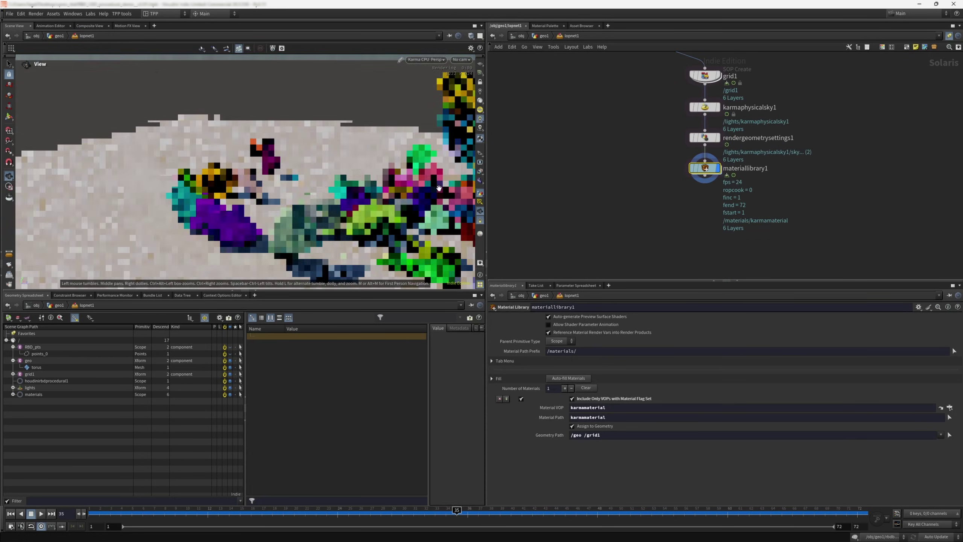
key(Return)
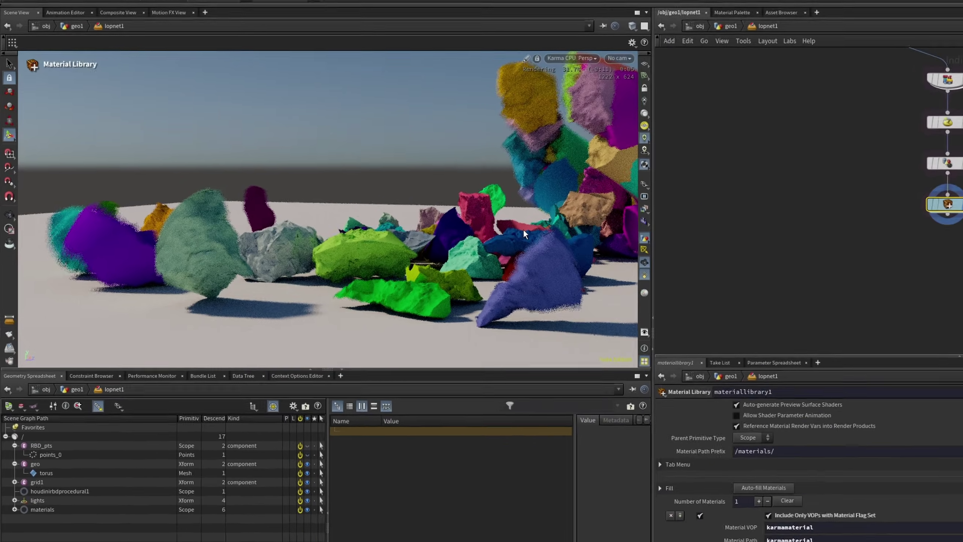